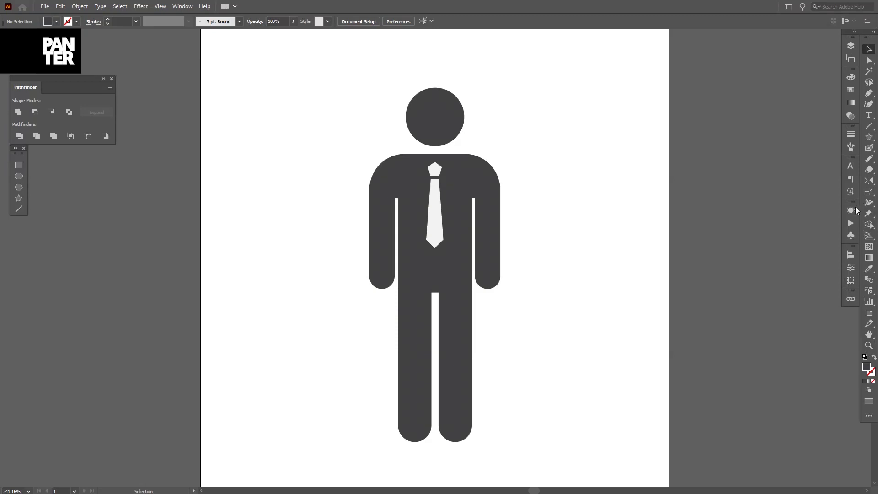
Choose the Puppet Warp Tool from the Free Transform tool's flyout.
click(868, 214)
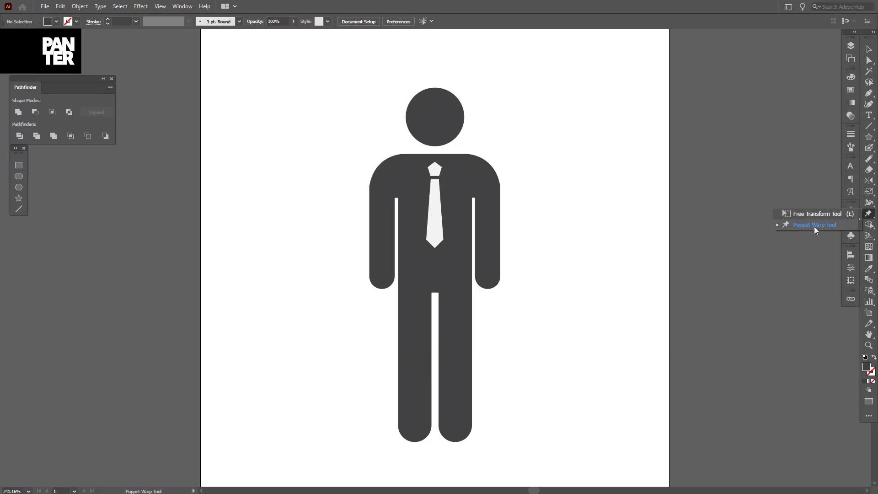
click(830, 227)
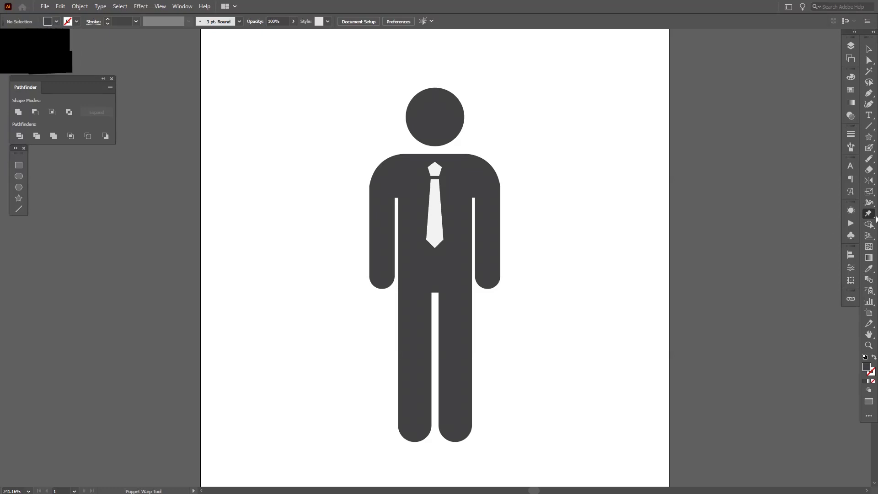
drag(874, 218, 826, 224)
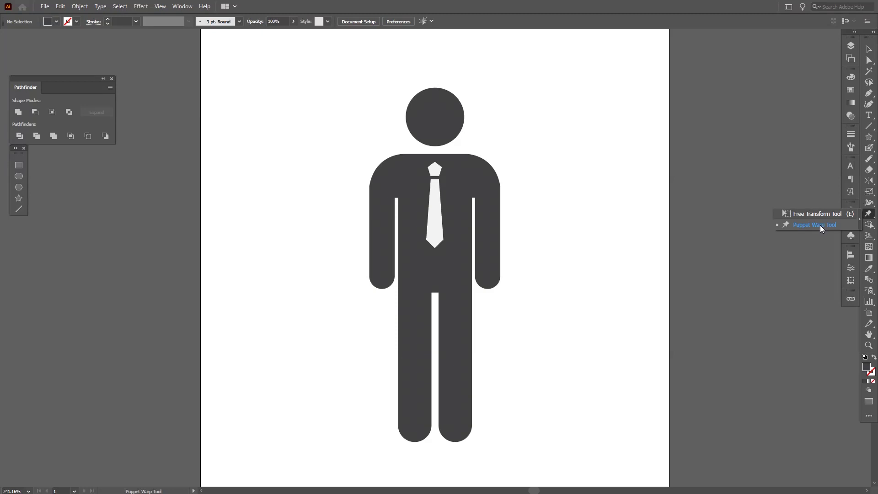
Select the stick-figure group and put it under Puppet Warp.
click(819, 225)
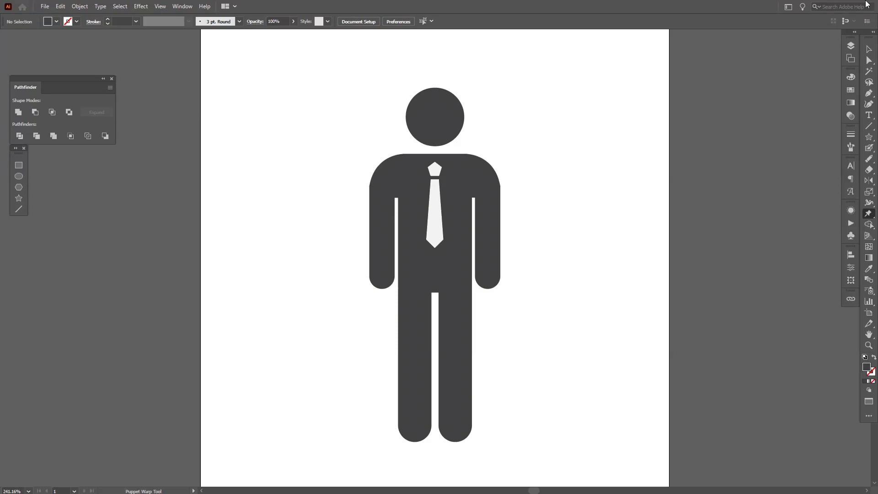
click(869, 48)
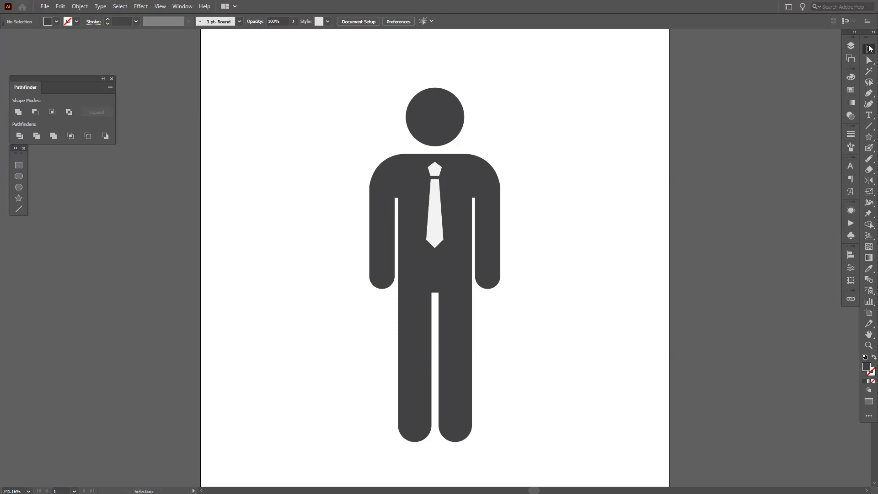
click(483, 186)
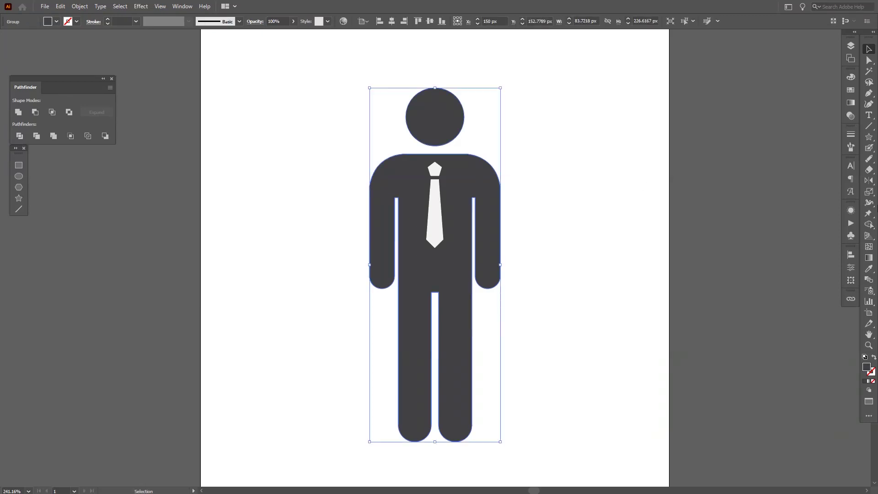
click(870, 214)
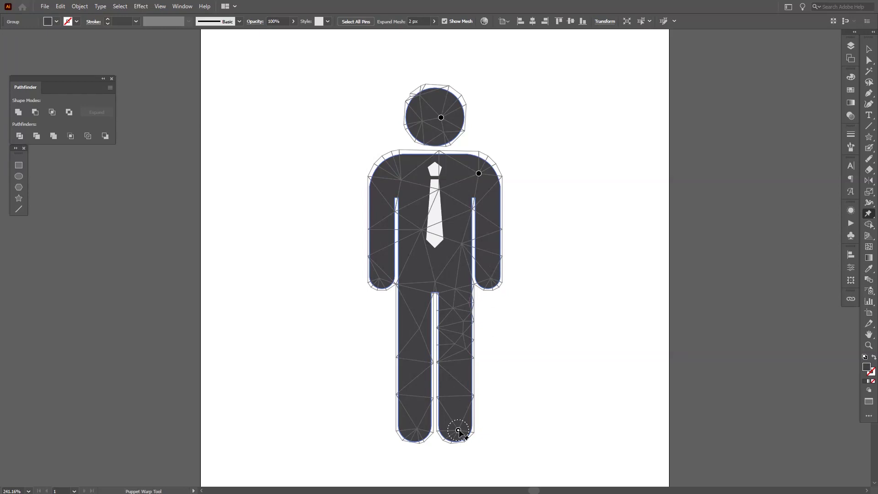
Add pins at the left foot, right hand, crotch and left hand.
click(415, 427)
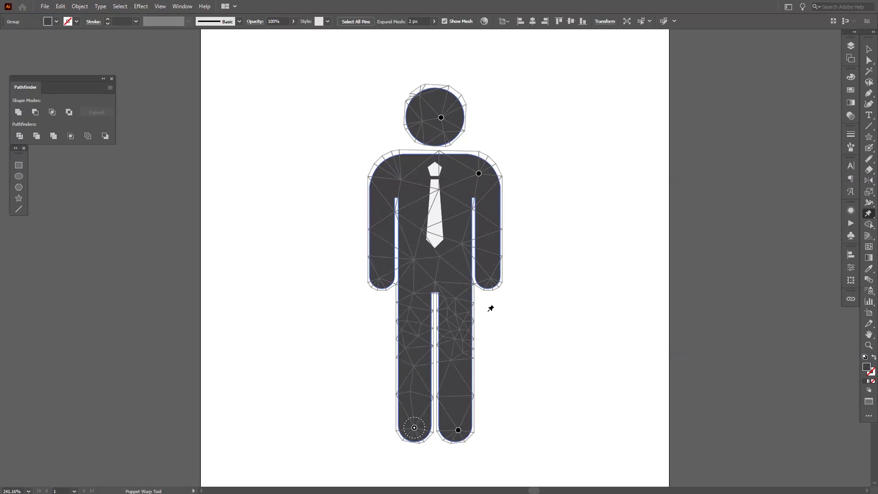
click(489, 277)
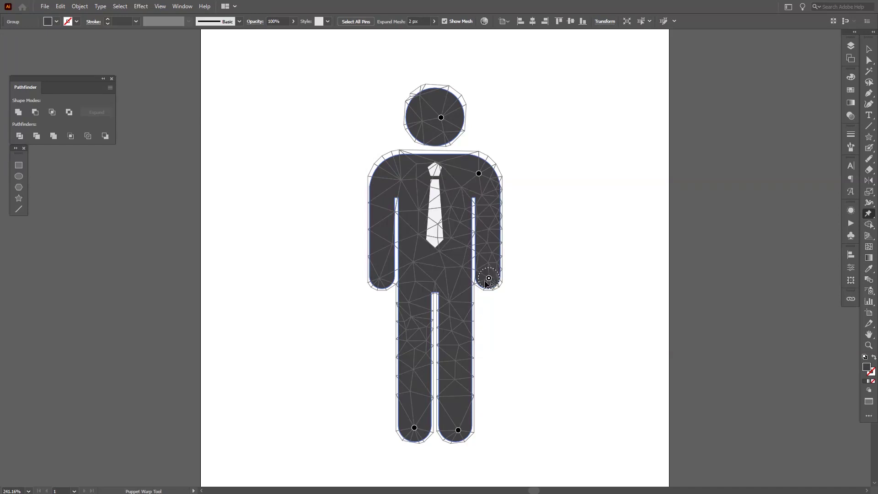
click(434, 283)
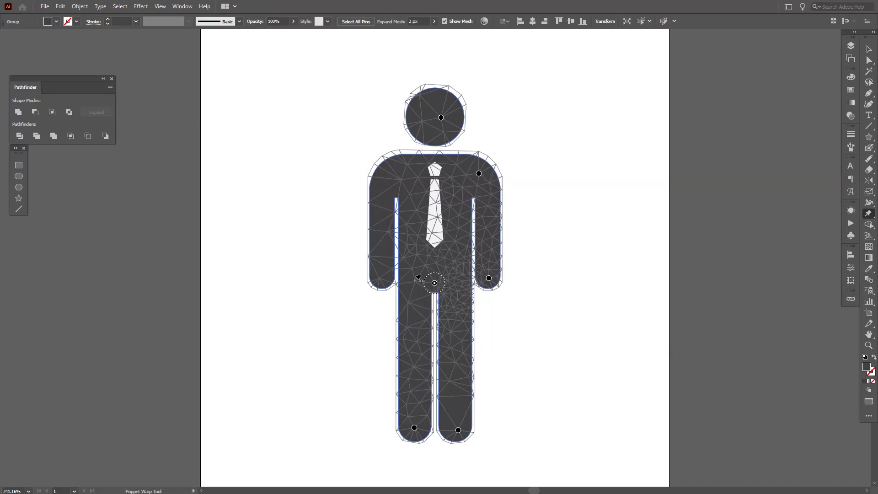
click(384, 277)
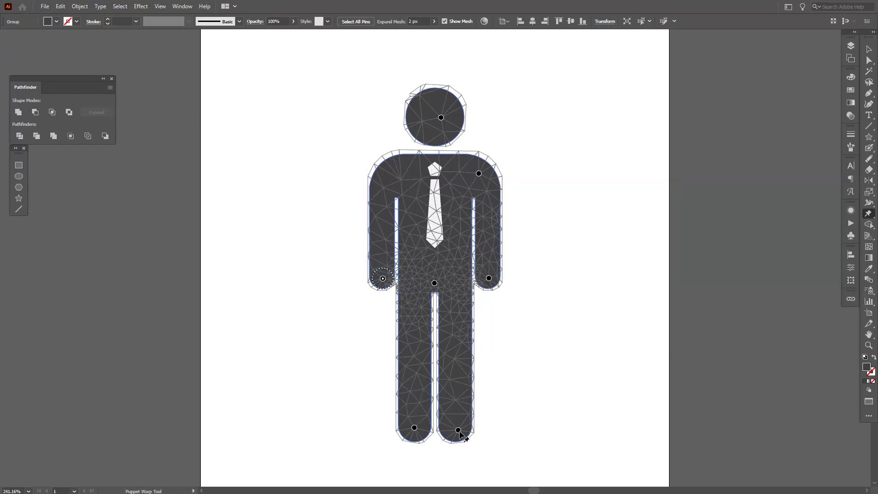
Bend the right leg outward via its foot and a new thigh pin, undoing a trial arm raise.
drag(458, 430, 715, 357)
key(ctrl+z)
drag(458, 430, 533, 444)
drag(480, 353, 511, 347)
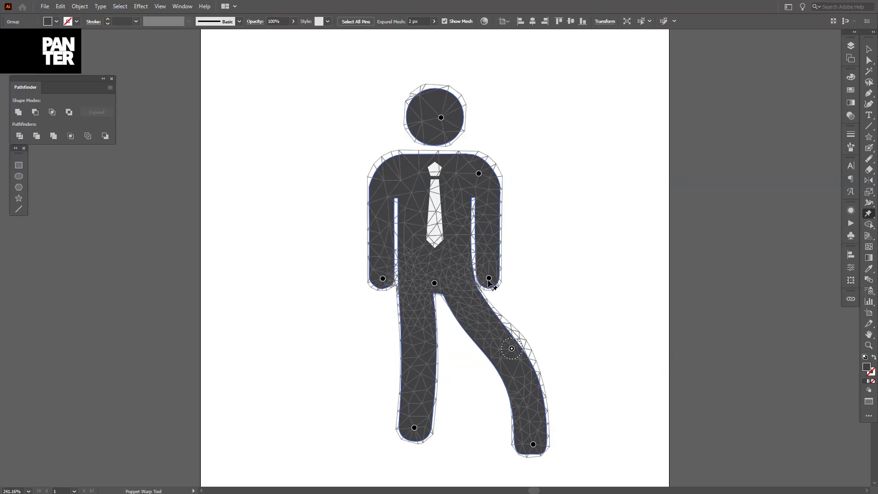
drag(489, 278, 642, 252)
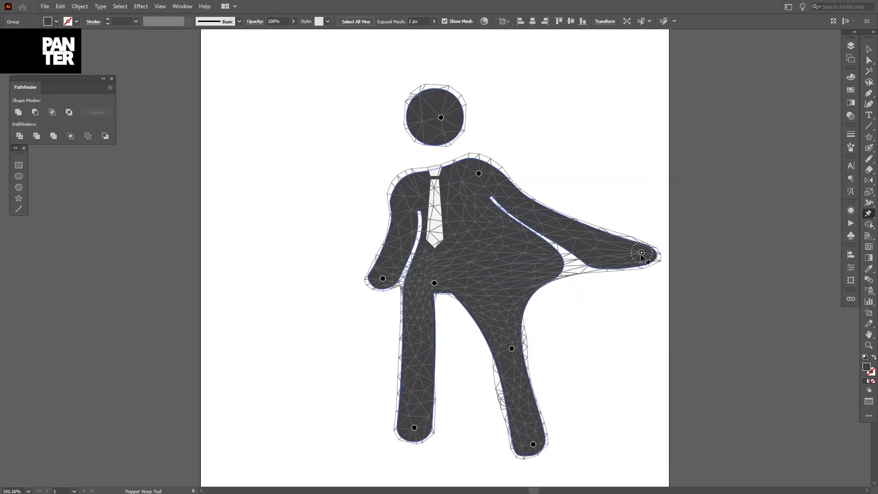
key(ctrl+z)
Curve the left leg sideways by pulling its foot pin and adding a mid-leg pin.
scroll(596, 255, up, 5)
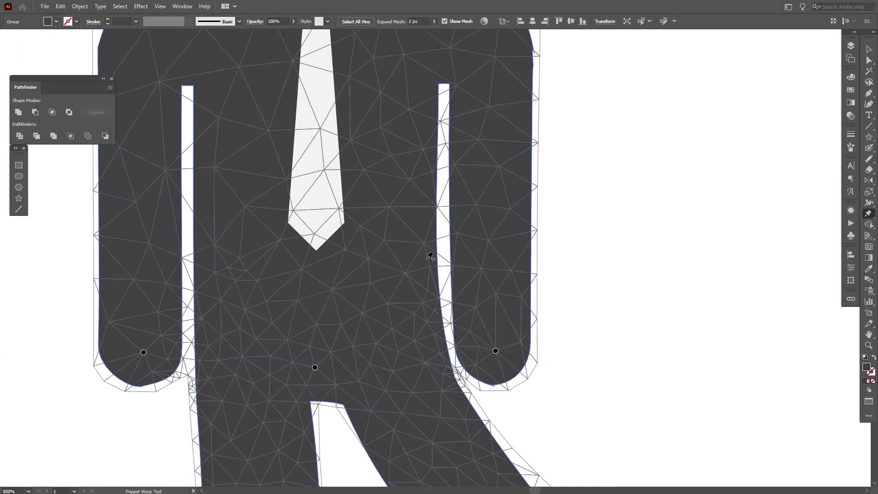
scroll(430, 256, down, 5)
scroll(416, 323, down, 1)
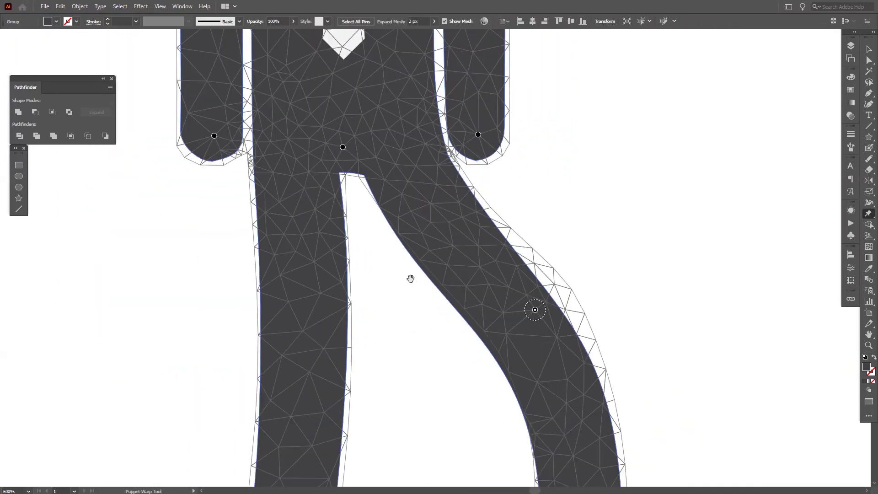
scroll(475, 274, down, 1)
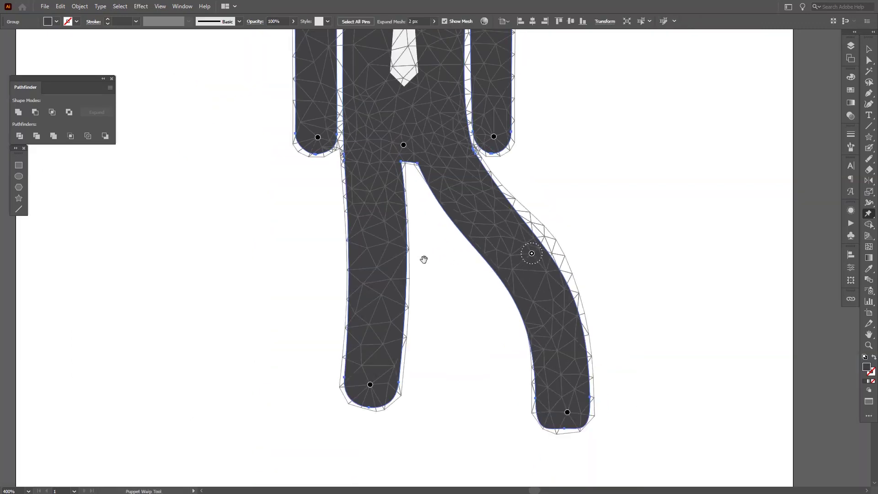
drag(423, 259, 462, 302)
click(409, 427)
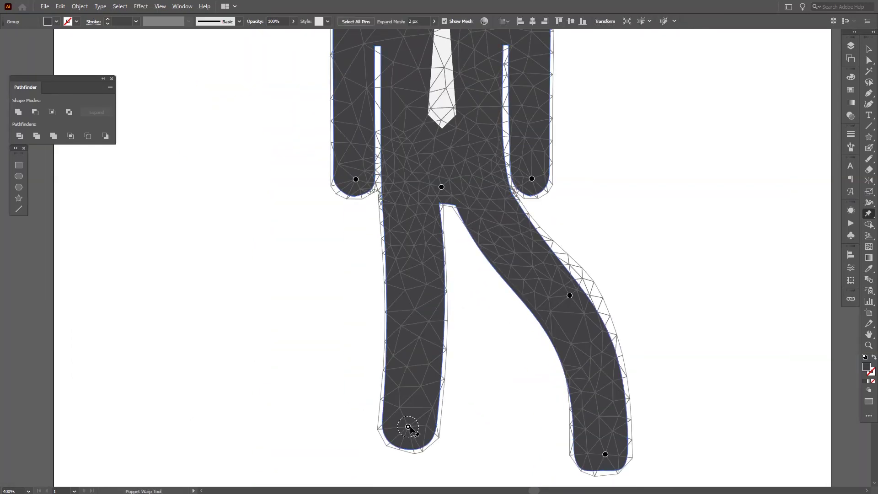
scroll(408, 427, down, 1)
drag(409, 427, 448, 456)
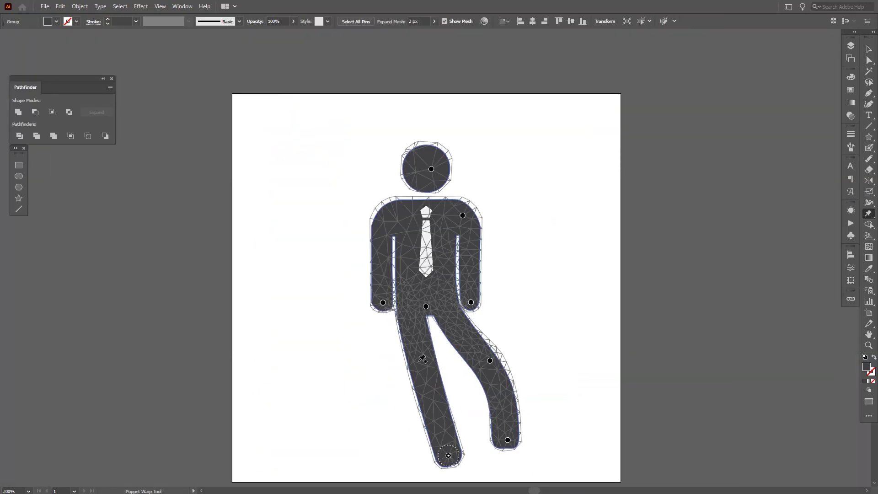
drag(429, 368, 452, 372)
Pin the head, then rotate the right and left foot pins to hook both feet.
key(ctrl+equal)
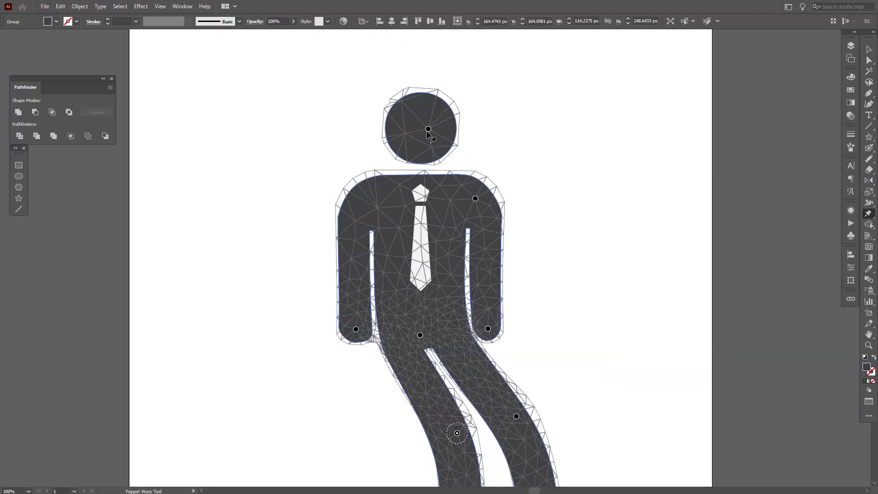
drag(428, 131, 388, 130)
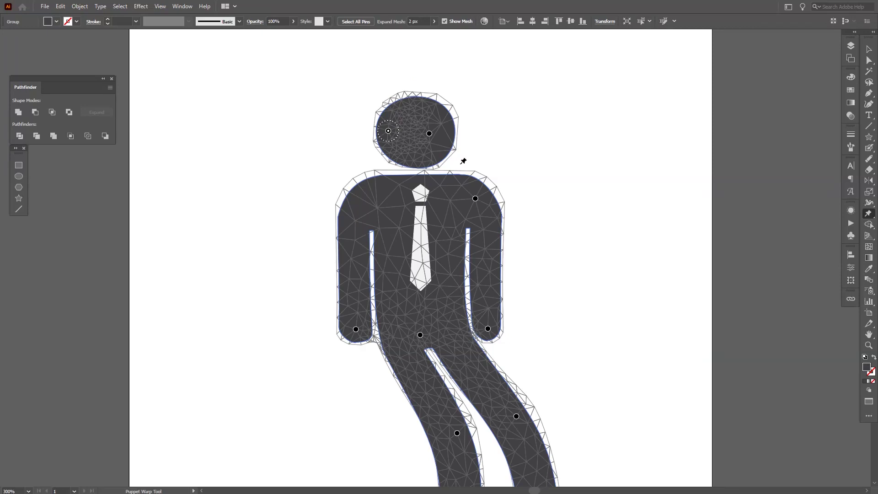
scroll(514, 212, down, 3)
key(ctrl+equal)
scroll(528, 324, down, 3)
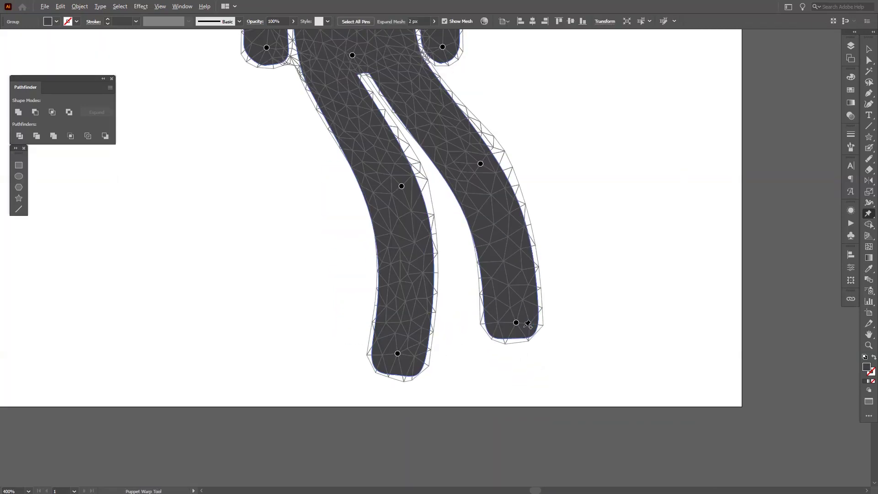
click(517, 323)
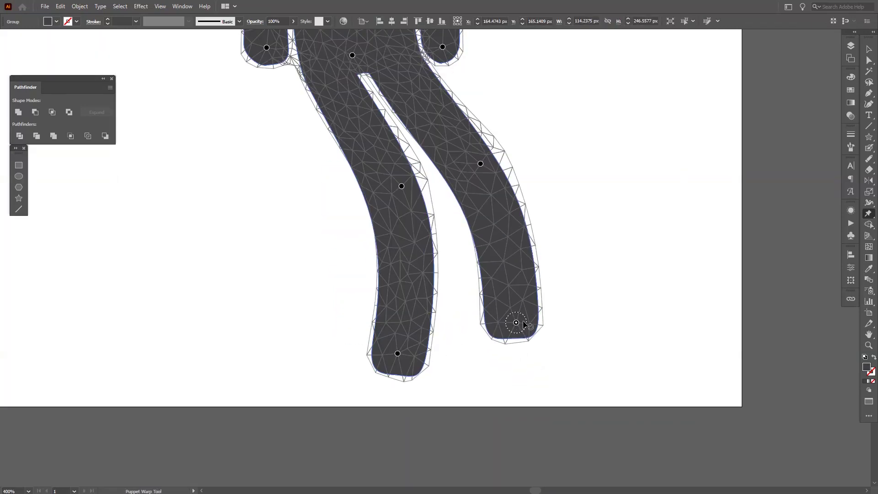
drag(525, 324, 540, 340)
click(399, 354)
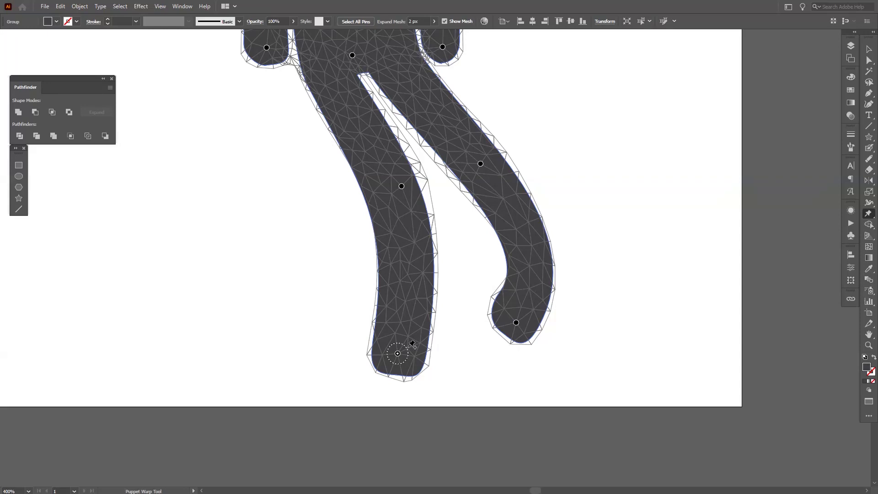
drag(408, 356, 409, 360)
key(ctrl+minus)
key(ctrl+minus)
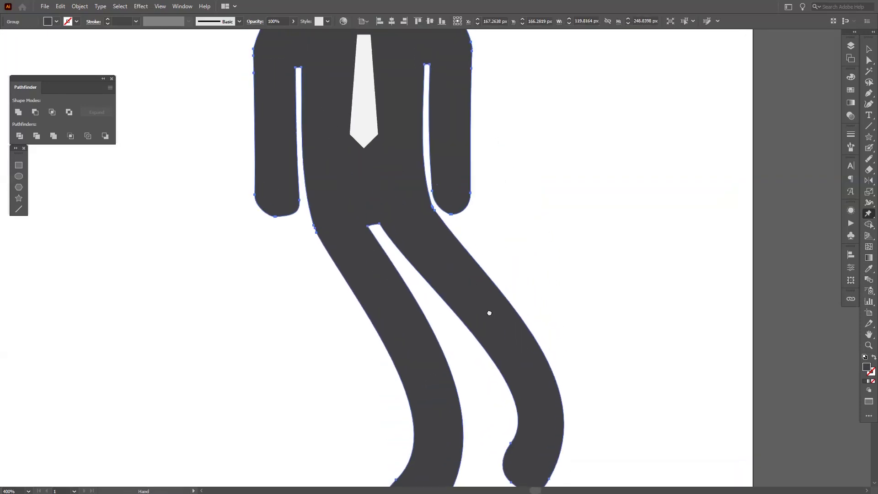
With Direct Selection, move the left arm's anchors about 5.67 px outward from the torso.
ctrl+click(505, 272)
drag(515, 208, 543, 241)
key(z)
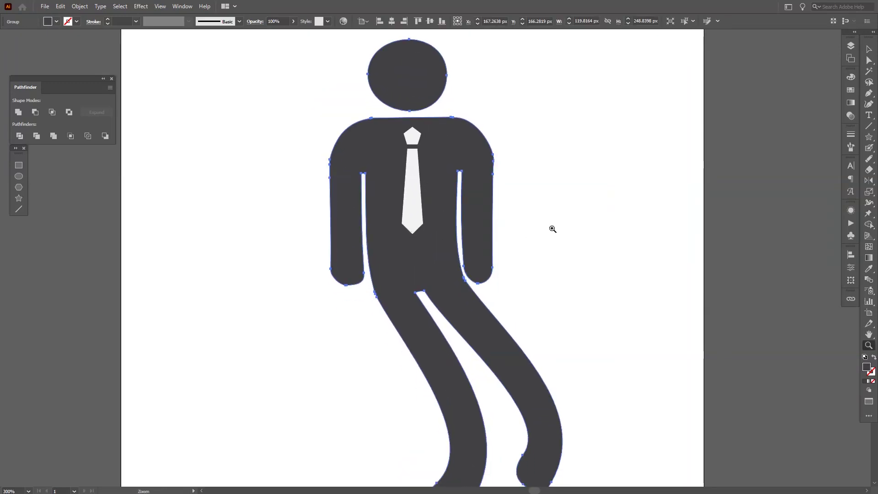
key(v)
key(ctrl+minus)
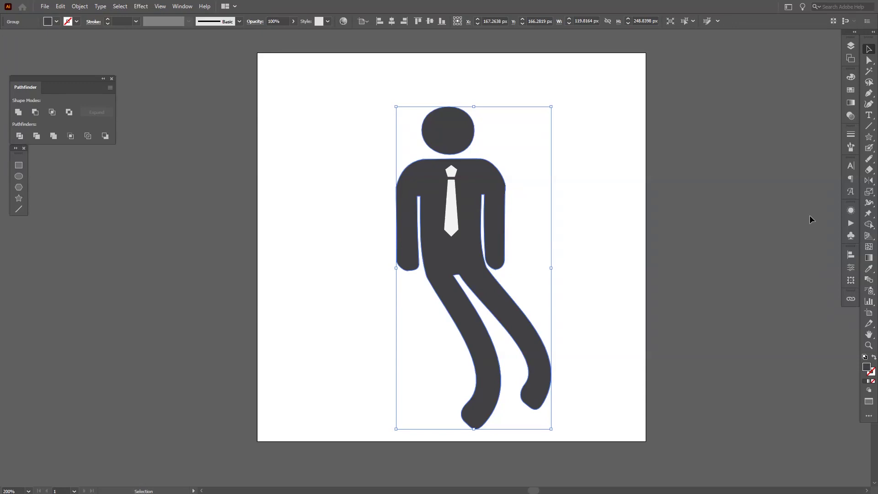
key(a)
scroll(425, 211, up, 2)
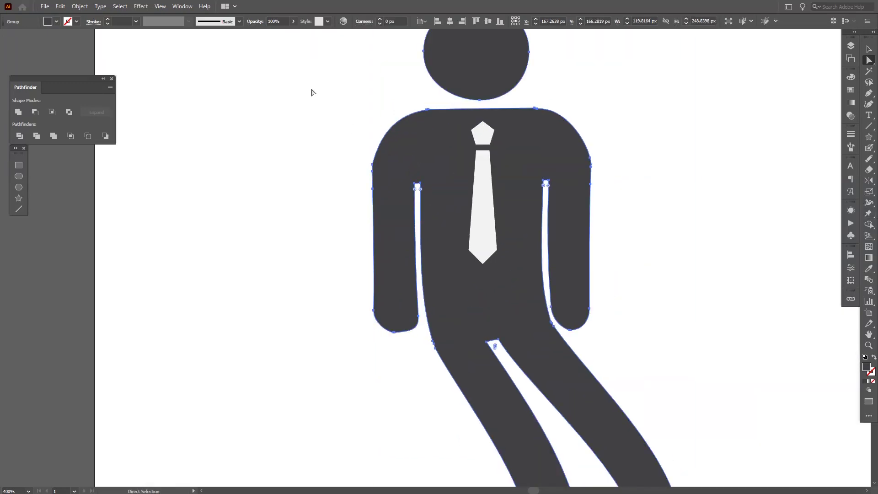
drag(311, 93, 417, 350)
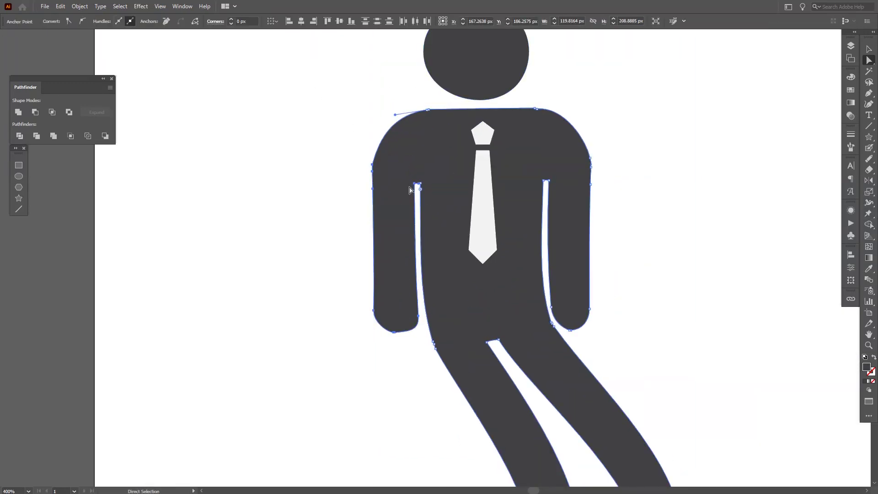
drag(414, 187, 400, 186)
Reselect the whole stick-figure group with the Selection tool.
key(v)
click(559, 255)
scroll(559, 255, down, 2)
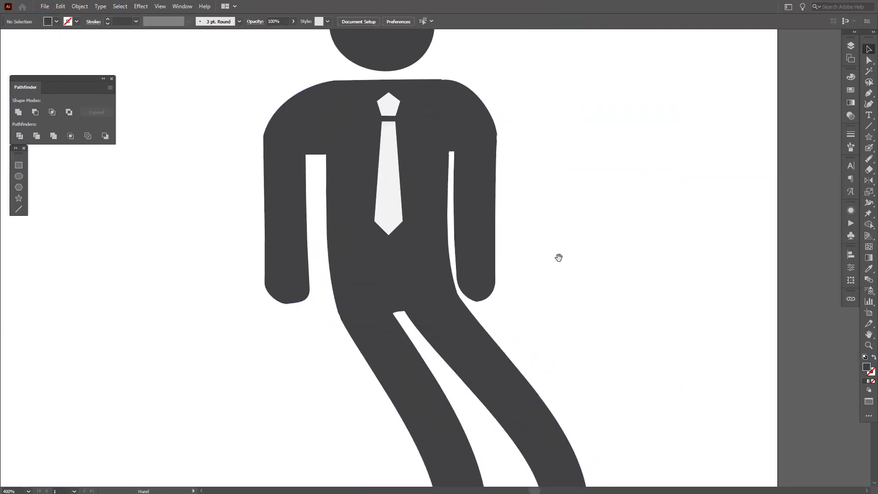
drag(559, 251, 558, 237)
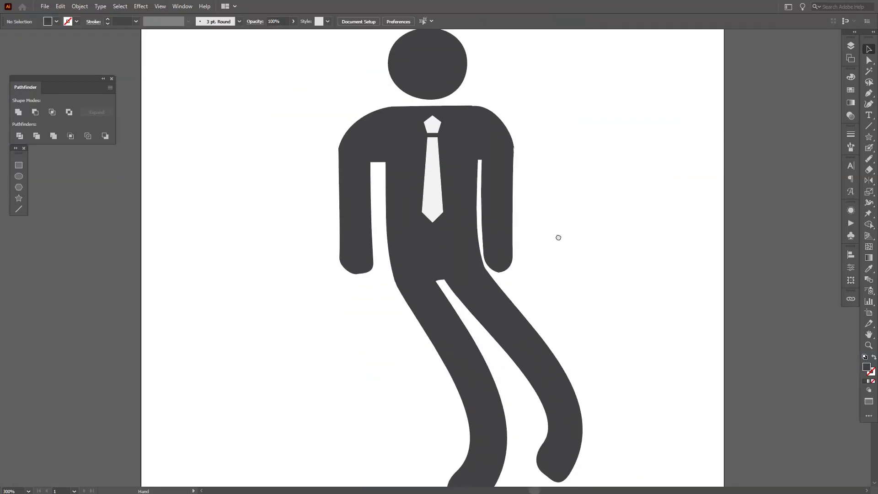
click(353, 190)
drag(494, 200, 502, 200)
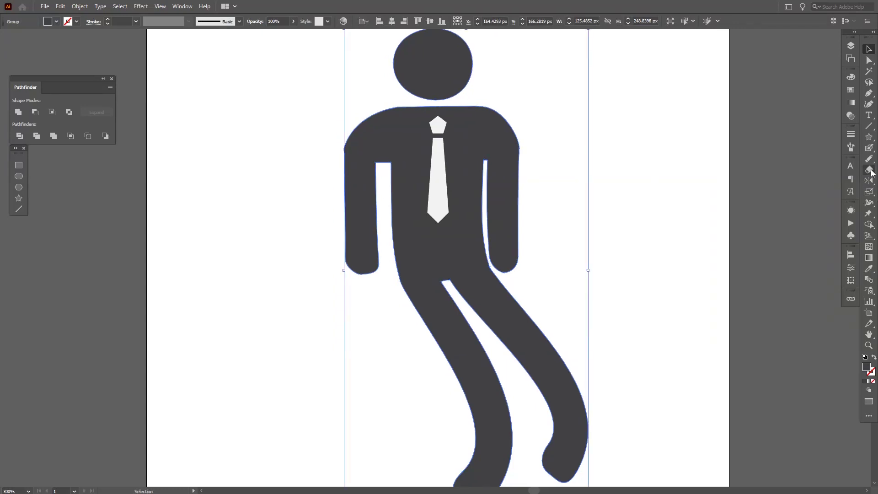
Bend the left arm at a new elbow pin and lift the hand above the shoulder in a wave.
click(868, 213)
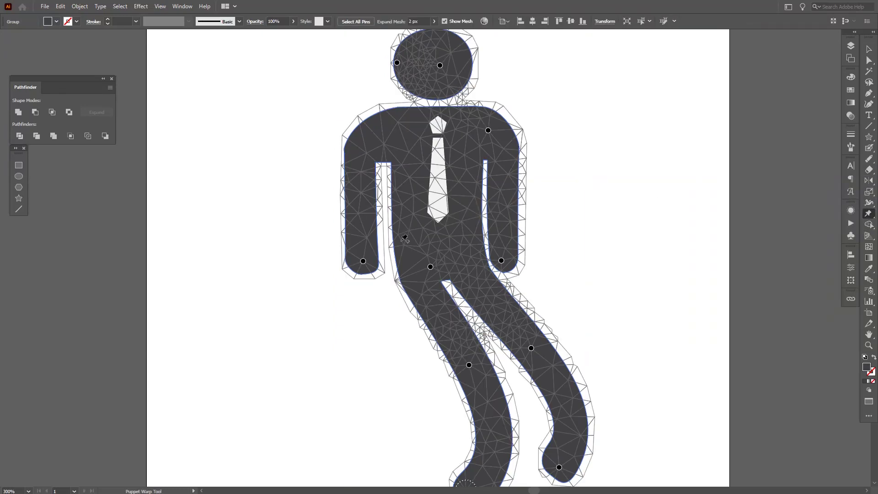
drag(363, 261, 237, 117)
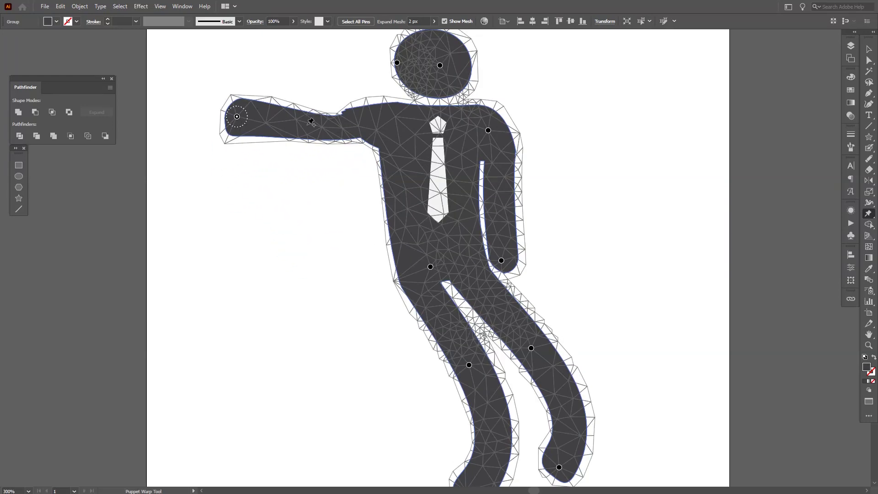
click(302, 124)
drag(302, 124, 319, 178)
drag(237, 116, 294, 93)
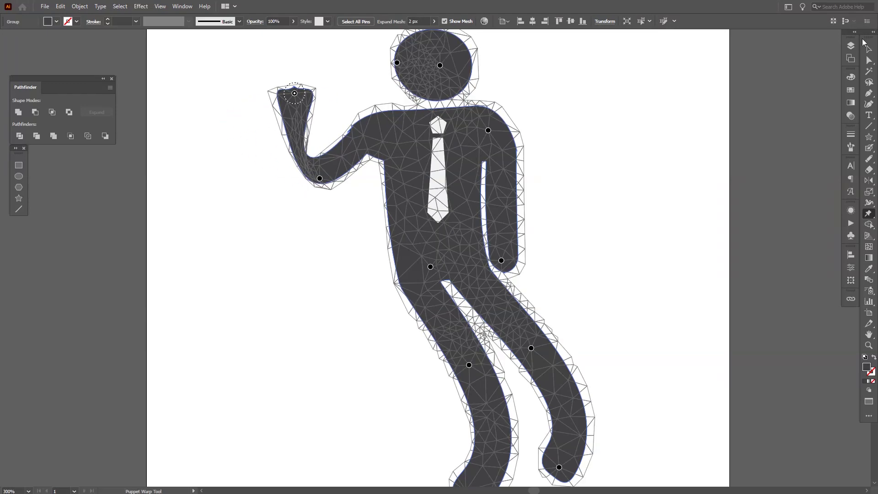
click(868, 49)
click(444, 196)
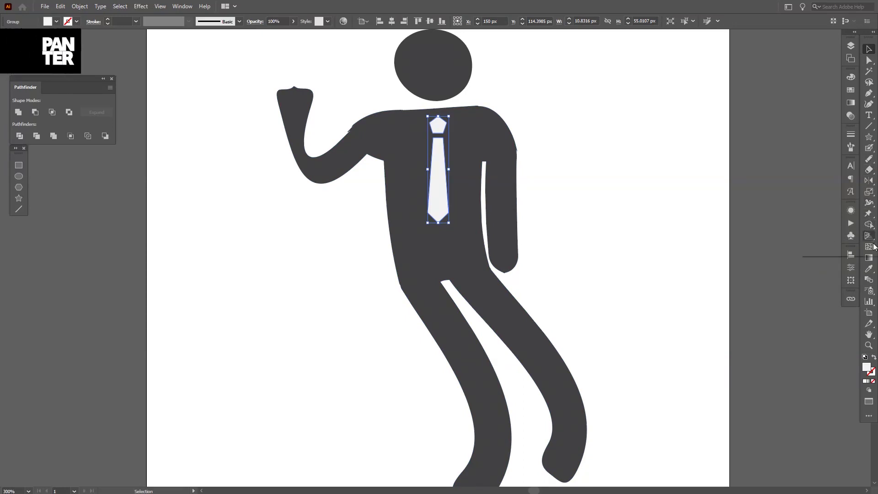
Delete the tie's two lower corner pins, add a mid pin and swing the tip sideways.
click(869, 214)
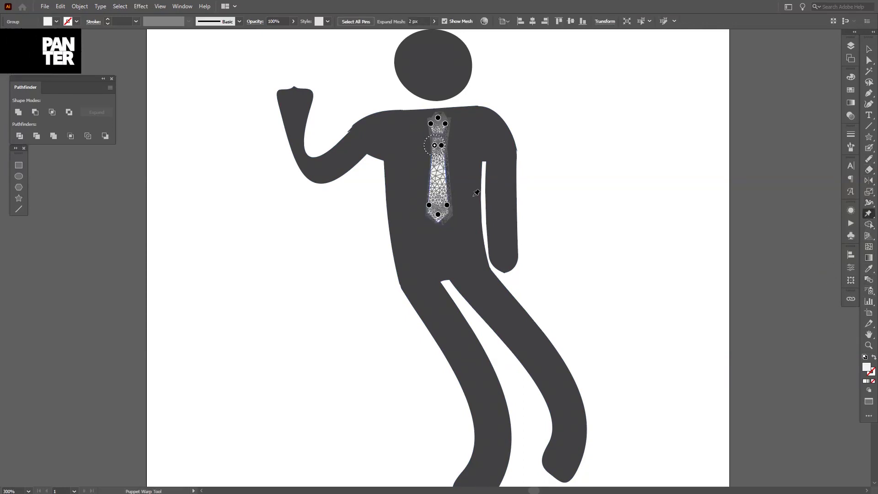
scroll(437, 170, up, 5)
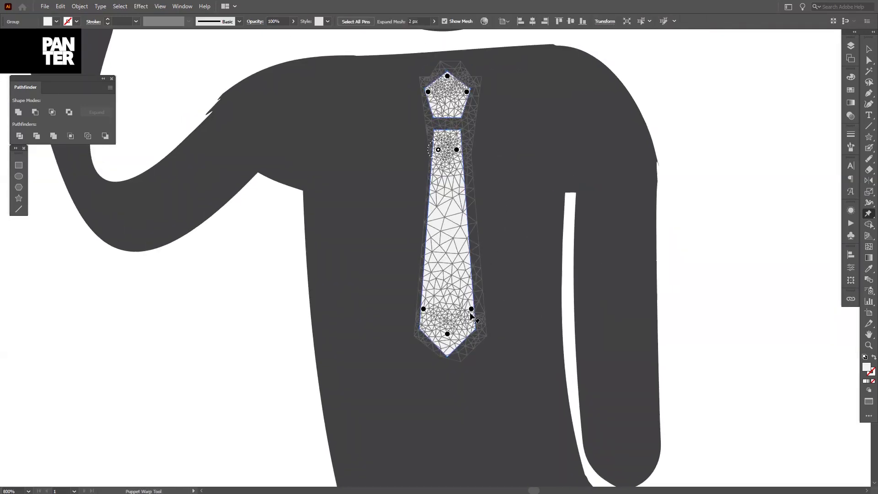
click(472, 309)
key(Delete)
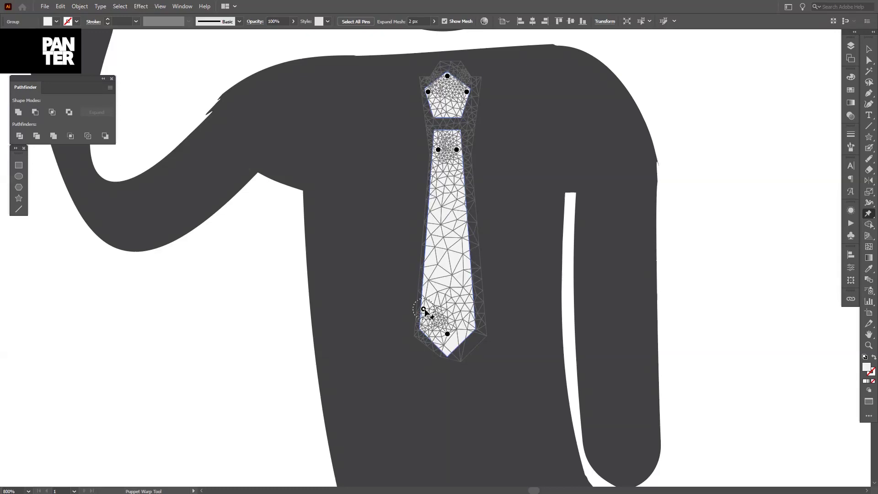
key(Delete)
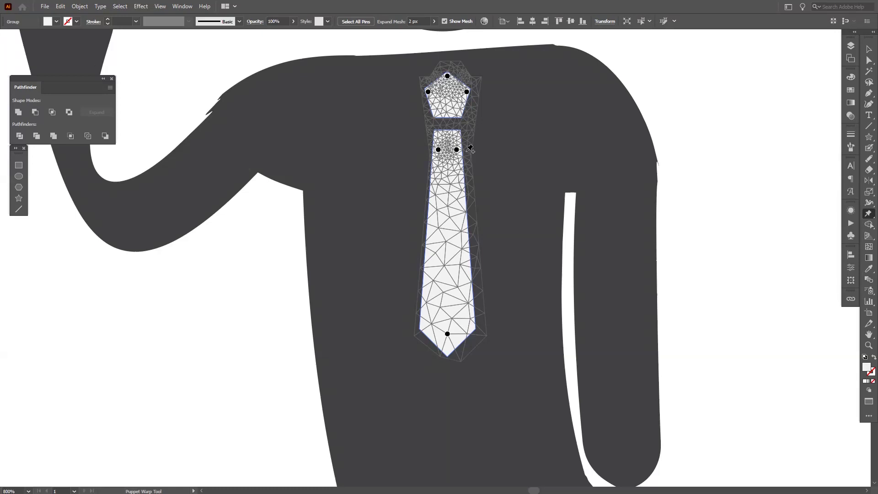
drag(447, 334, 601, 286)
click(502, 216)
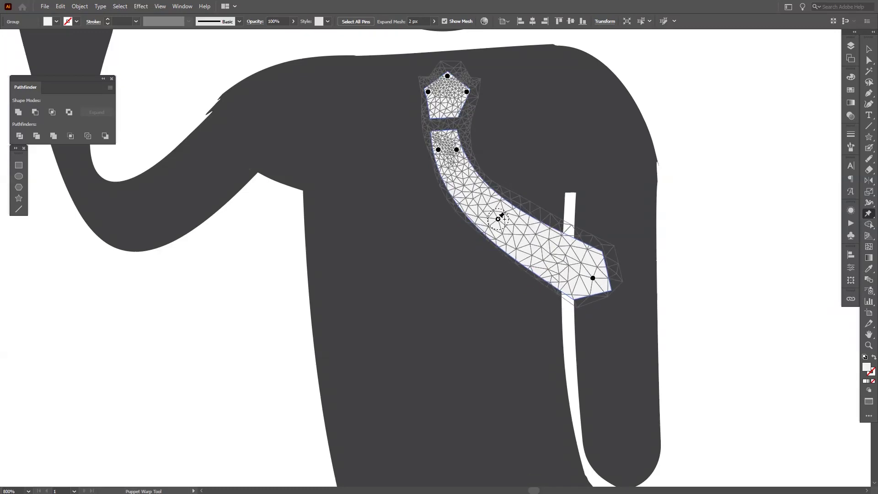
drag(501, 214, 478, 239)
Marquee-select the whole figure and nudge it slightly up and to the left.
key(v)
click(710, 153)
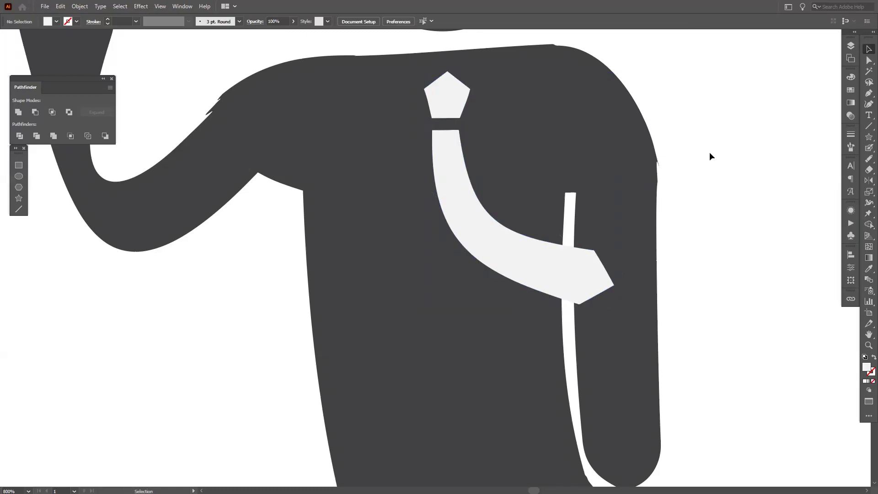
scroll(710, 158, down, 5)
scroll(621, 161, down, 3)
scroll(623, 165, up, 2)
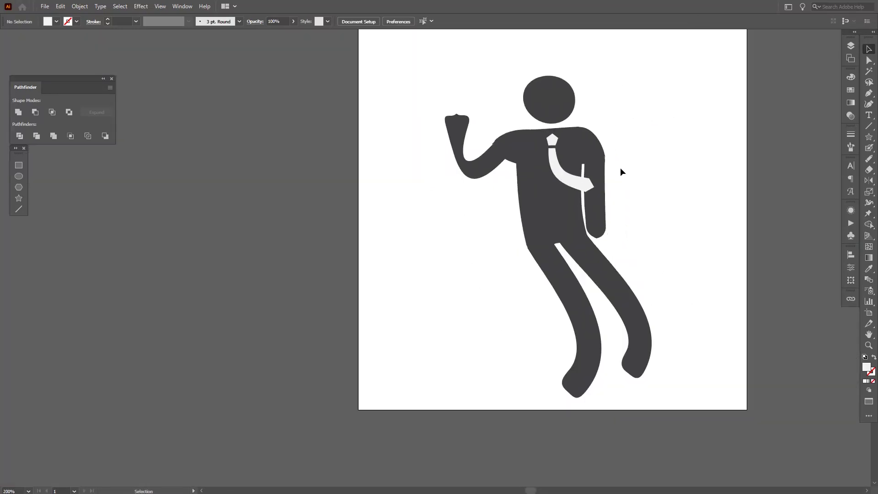
drag(647, 274, 423, 84)
drag(568, 134, 541, 171)
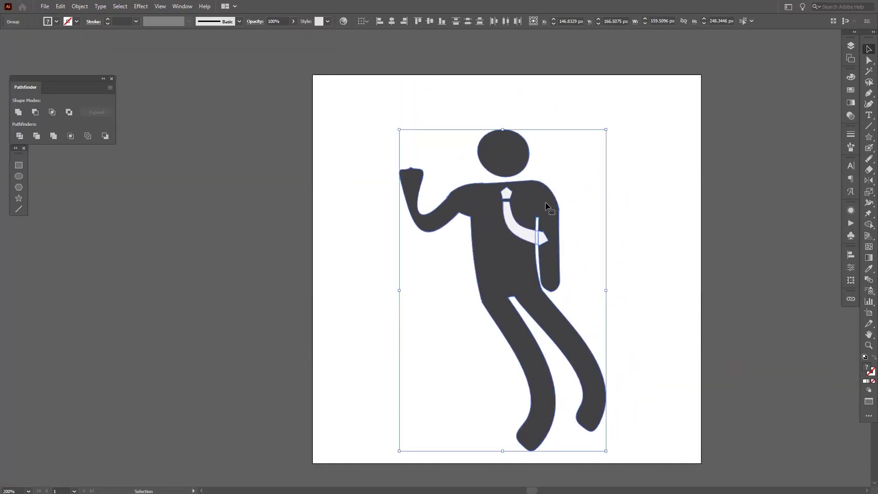
mouse_move(543, 202)
mouse_down()
mouse_move(545, 187)
mouse_move(533, 191)
mouse_up()
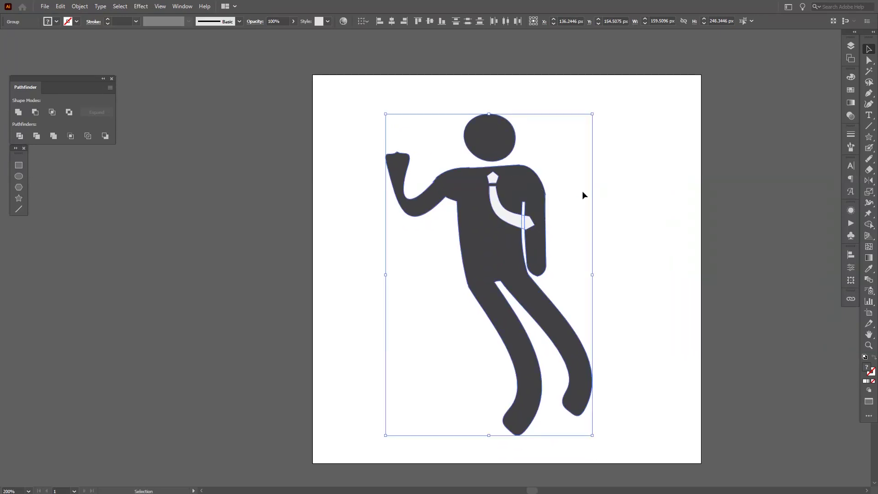
click(583, 190)
Recentre the artboard and check the figure's new placement.
scroll(581, 193, up, 1)
scroll(581, 195, down, 1)
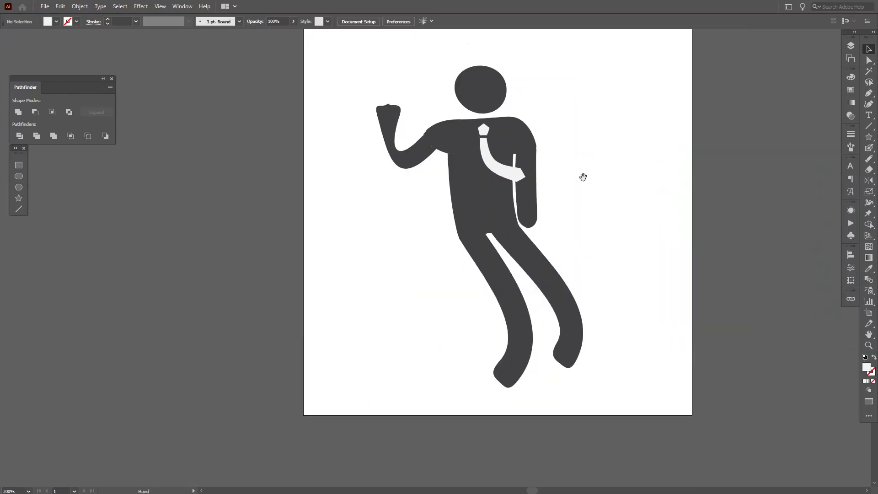
drag(582, 177, 549, 207)
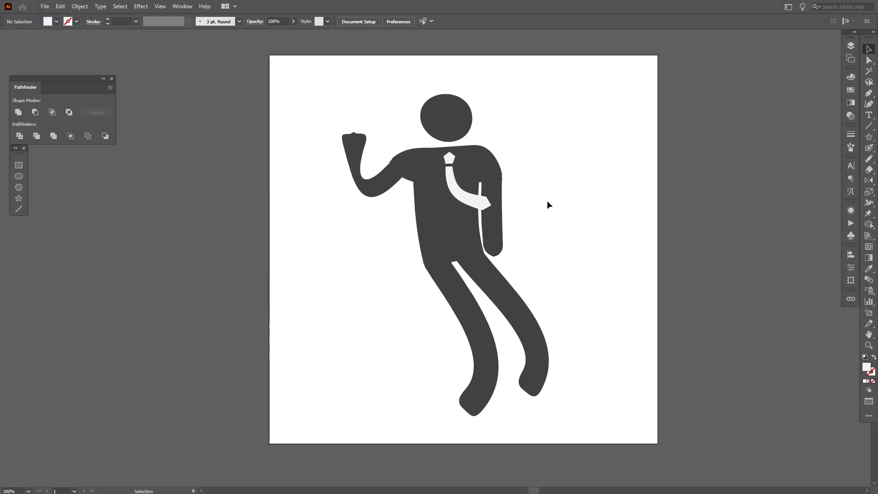
click(492, 227)
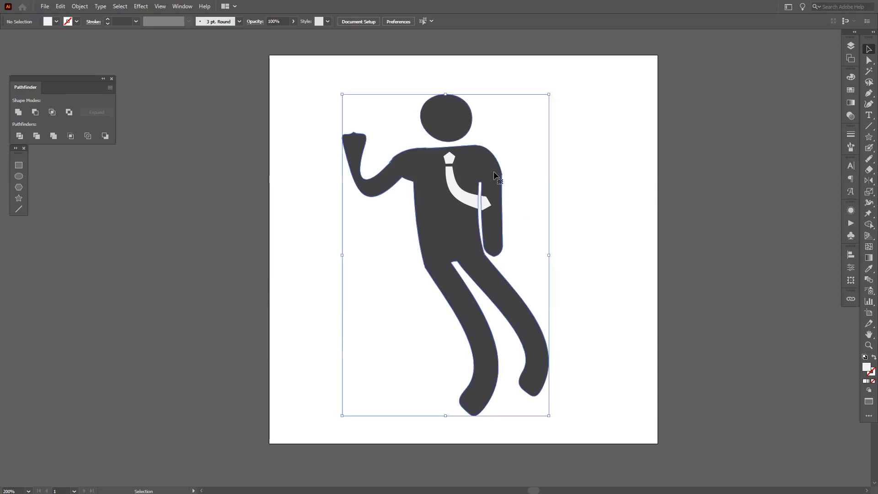
click(591, 183)
drag(567, 224, 562, 226)
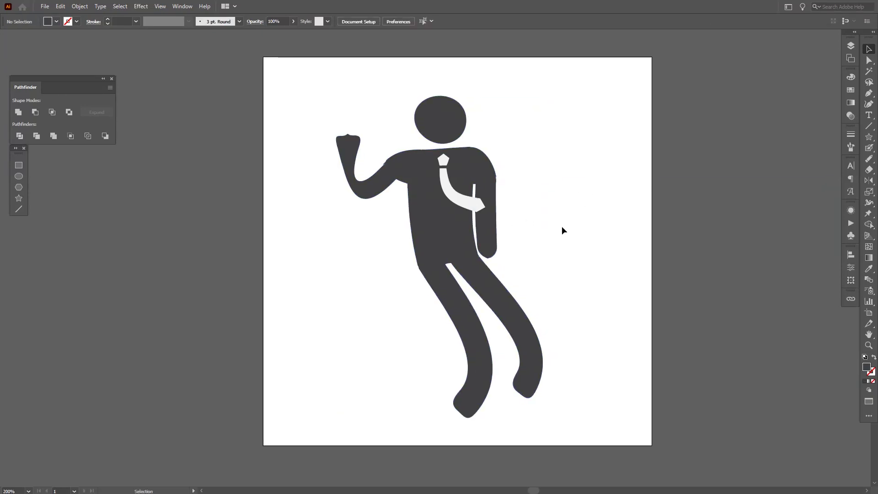